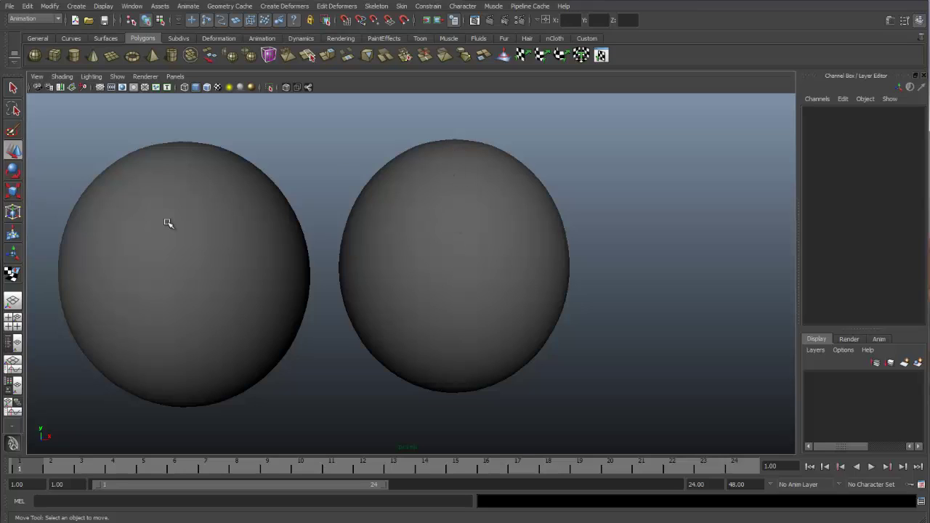
Assign a new Phong material (phong1) to the left sphere
{"action": "left_click", "coordinate": [242, 244]}
{"action": "right_click", "coordinate": [243, 241]}
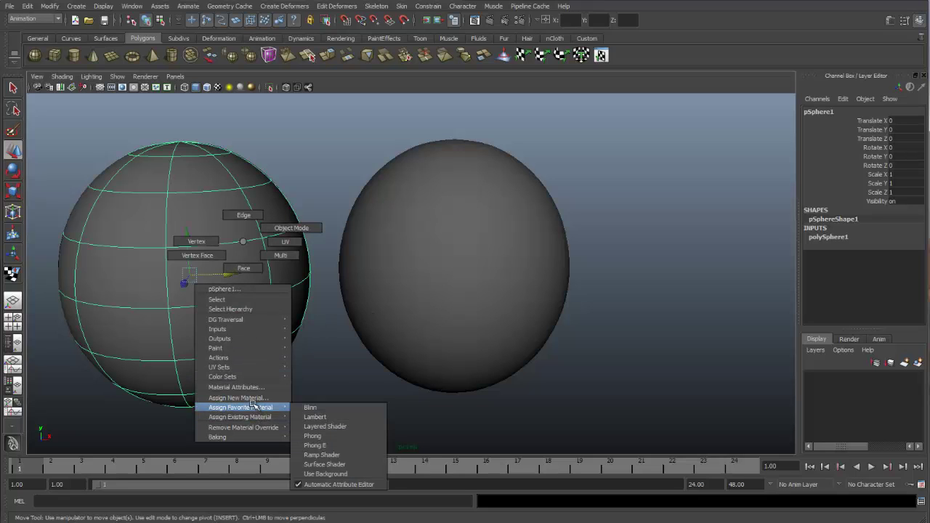
{"action": "mouse_move", "coordinate": [258, 408]}
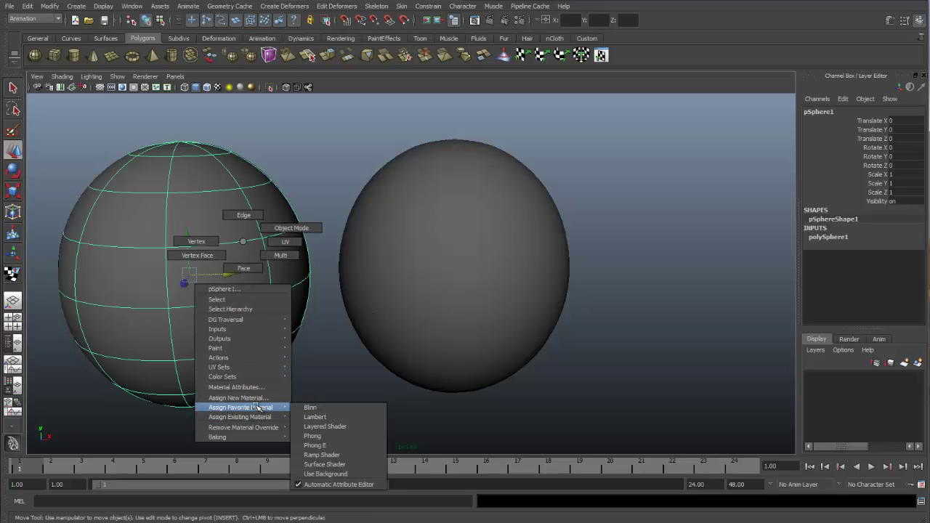
{"action": "left_click", "coordinate": [317, 436]}
Give the right sphere its own Phong (phong2), then show phong1's attributes for the left sphere
{"action": "left_click", "coordinate": [455, 263]}
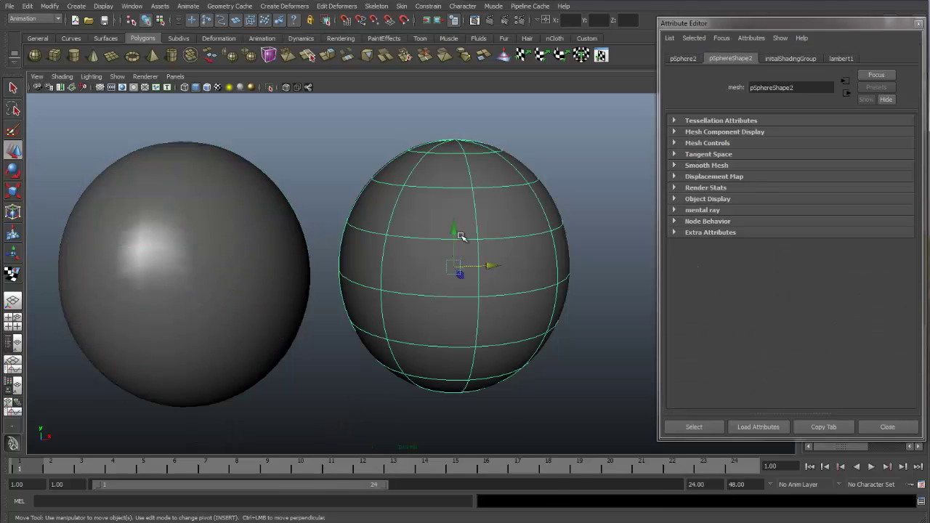
{"action": "right_click", "coordinate": [461, 235]}
{"action": "mouse_move", "coordinate": [472, 401]}
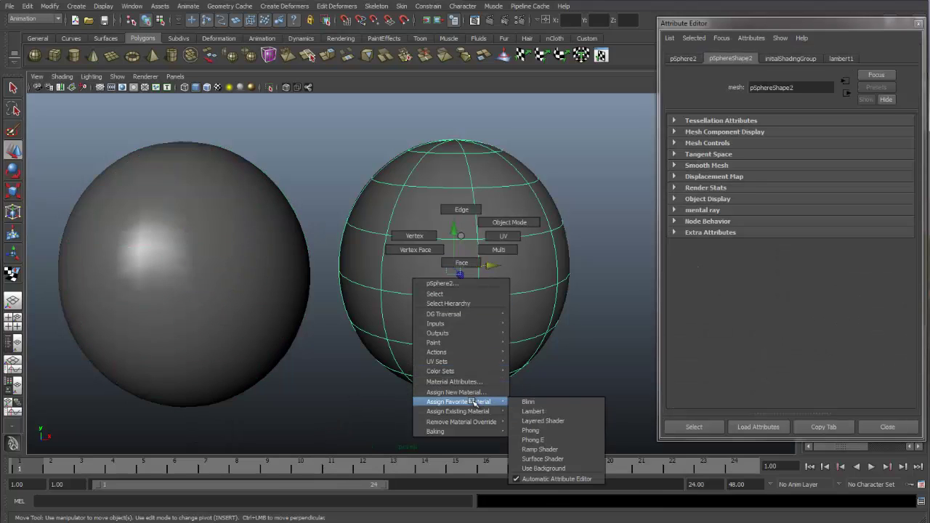
{"action": "left_click", "coordinate": [530, 425]}
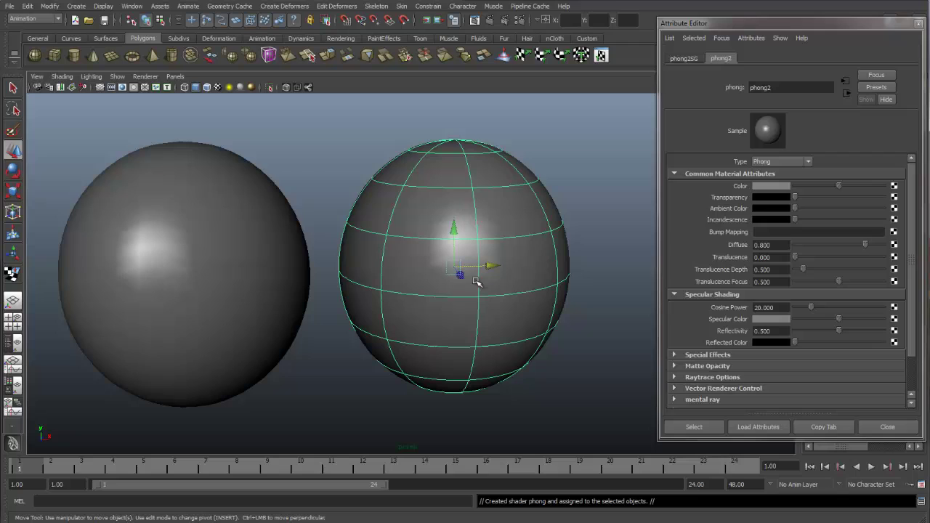
{"action": "left_click", "coordinate": [232, 233]}
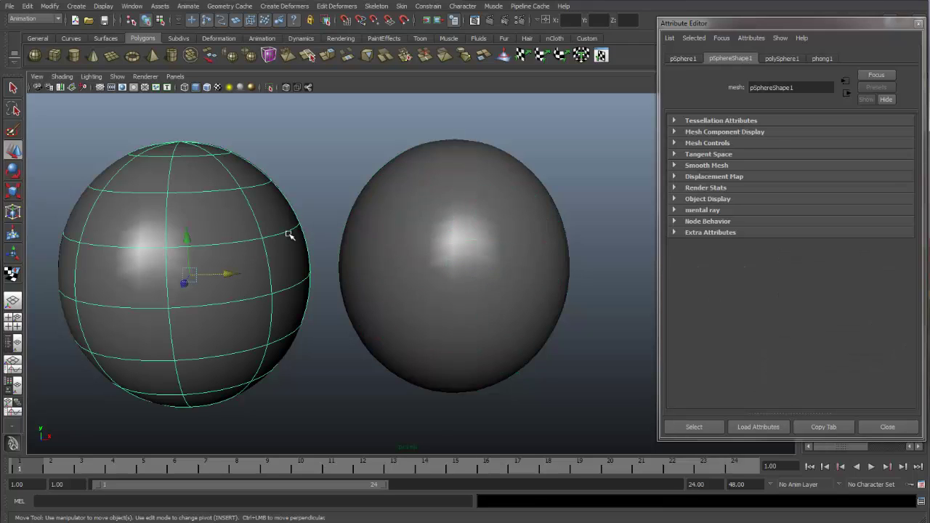
{"action": "left_click", "coordinate": [827, 57]}
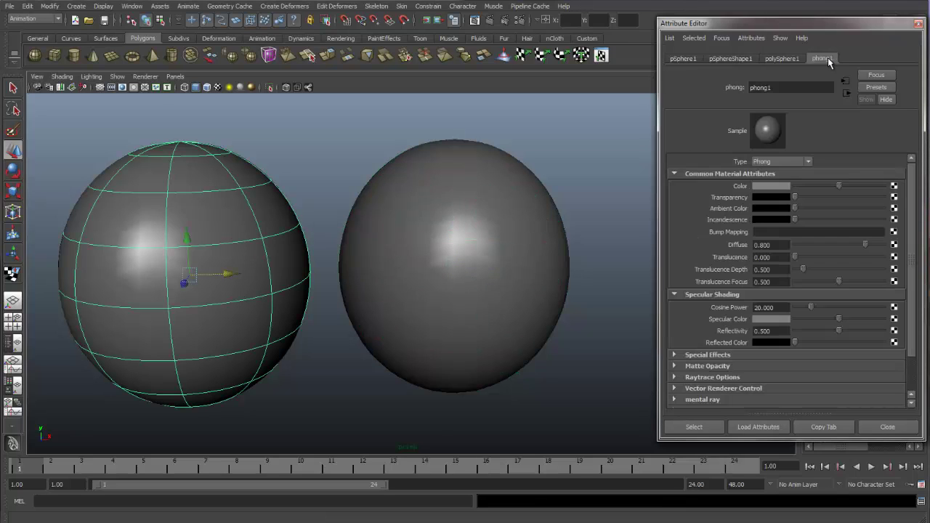
Connect a new Fractal texture (fractal1) to phong1's Color
{"action": "left_click", "coordinate": [893, 186]}
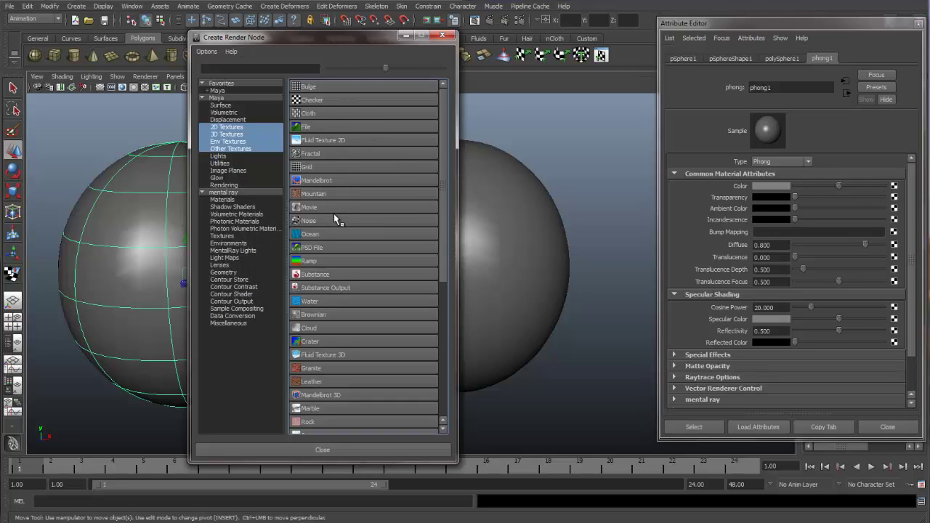
{"action": "left_click", "coordinate": [338, 153]}
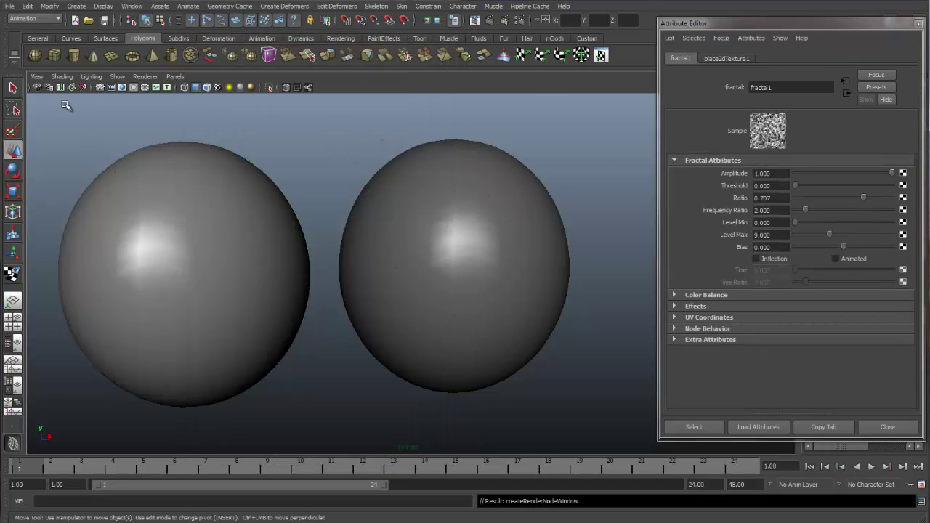
Enable Hardware Texturing and switch the viewport to Viewport 2.0 to display the fractal
{"action": "left_click", "coordinate": [62, 76]}
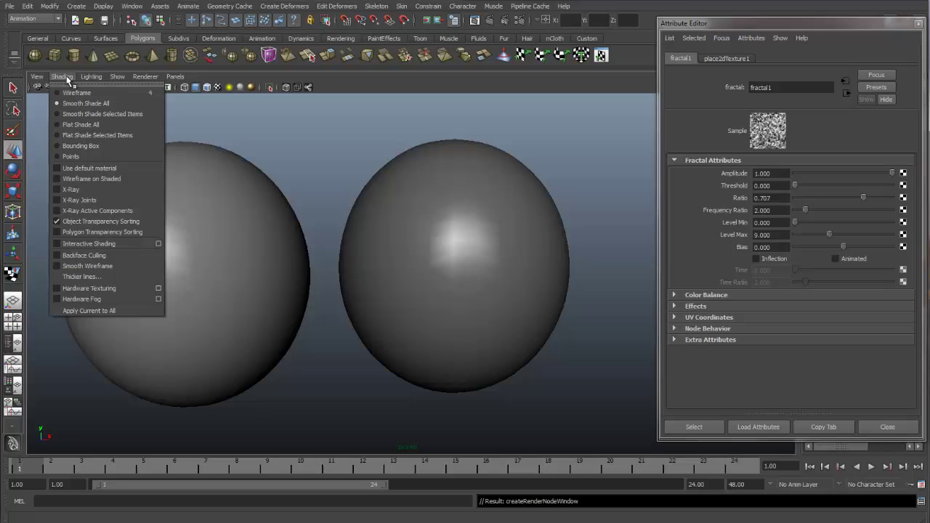
{"action": "left_click", "coordinate": [103, 288]}
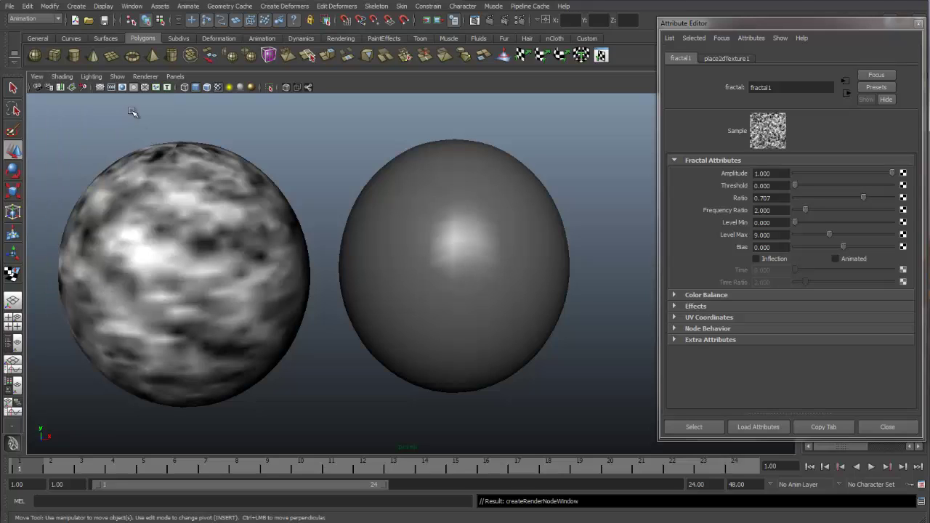
{"action": "left_click", "coordinate": [150, 76]}
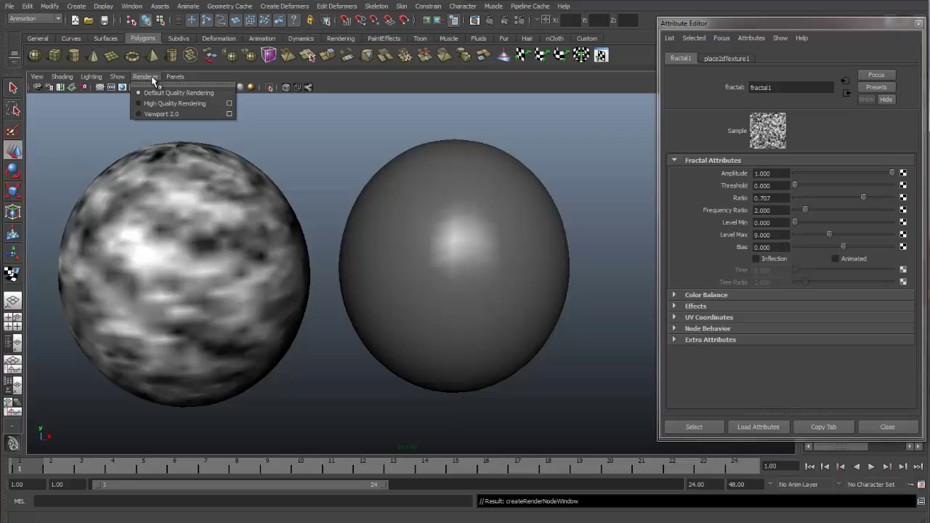
{"action": "left_click", "coordinate": [161, 114]}
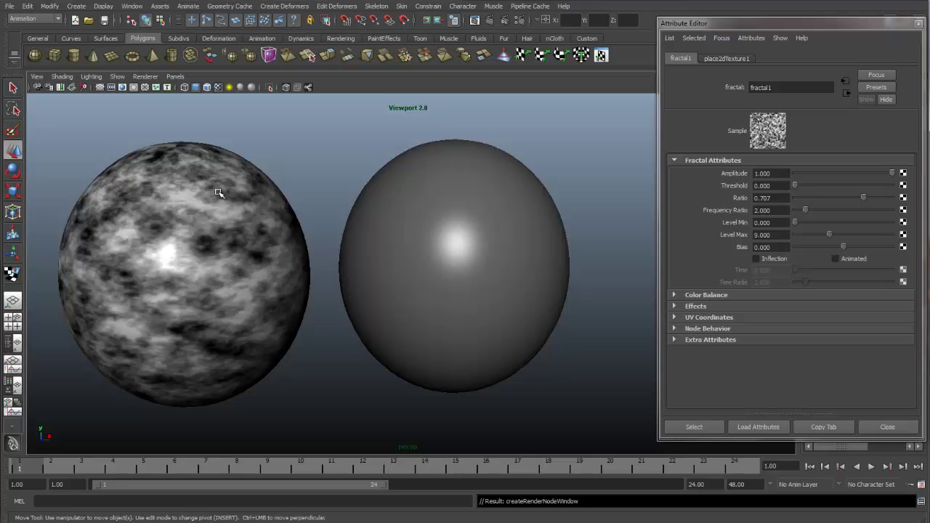
{"action": "left_click", "coordinate": [257, 247]}
Select the right sphere and connect a Fractal texture to phong2's Bump Mapping
{"action": "left_click", "coordinate": [275, 138]}
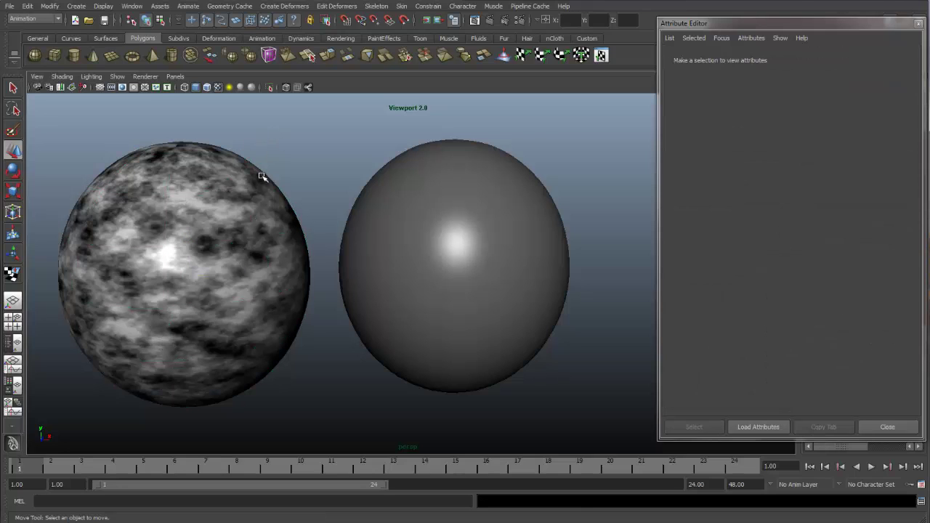
{"action": "left_click", "coordinate": [415, 231]}
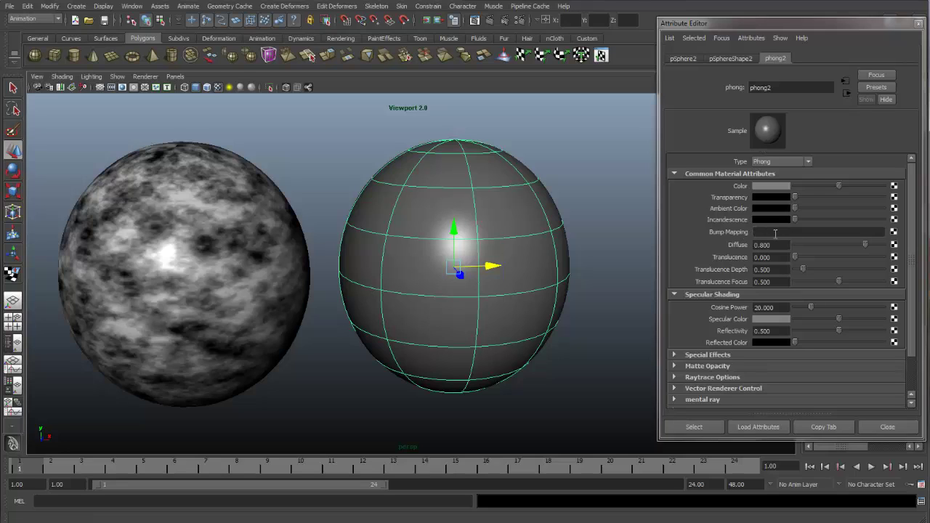
{"action": "left_click", "coordinate": [894, 234]}
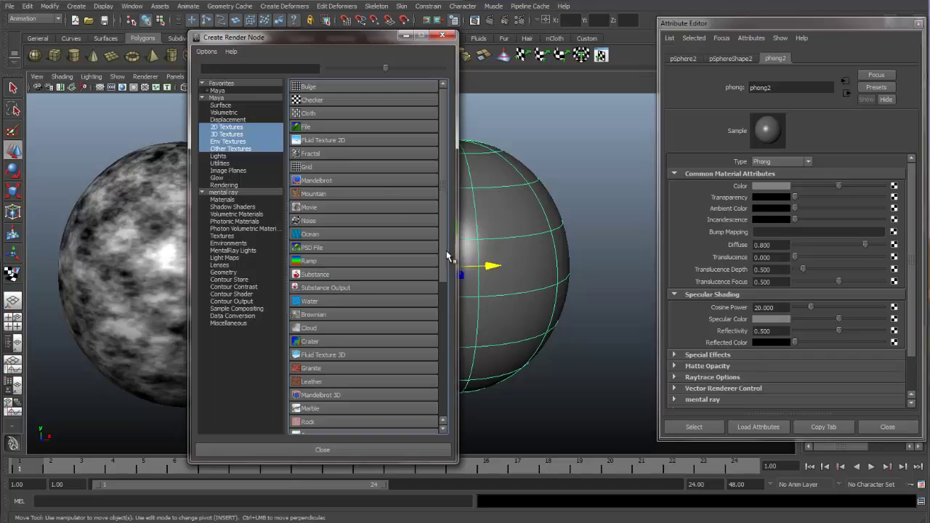
{"action": "left_click", "coordinate": [338, 155]}
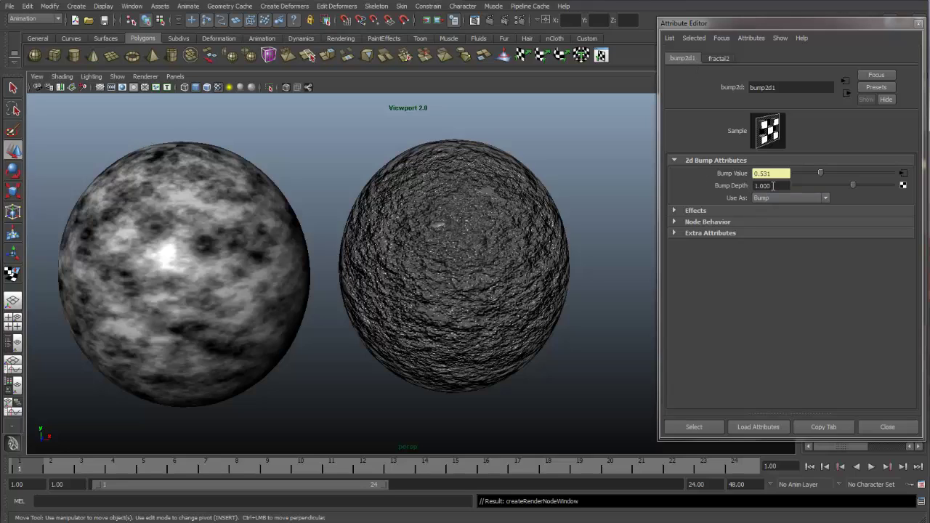
Try bump2d1 Bump Depth values of 0.1 and 3, settling on 0.5
{"action": "left_click_drag", "start_coordinate": [773, 186], "coordinate": [748, 191]}
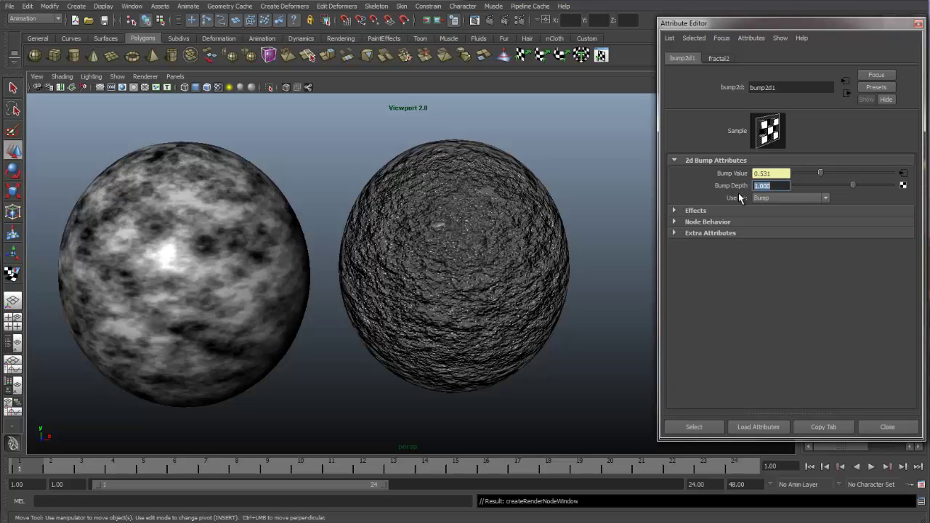
{"action": "type", "text": "."}
{"action": "type", "text": "1"}
{"action": "key", "text": "Return"}
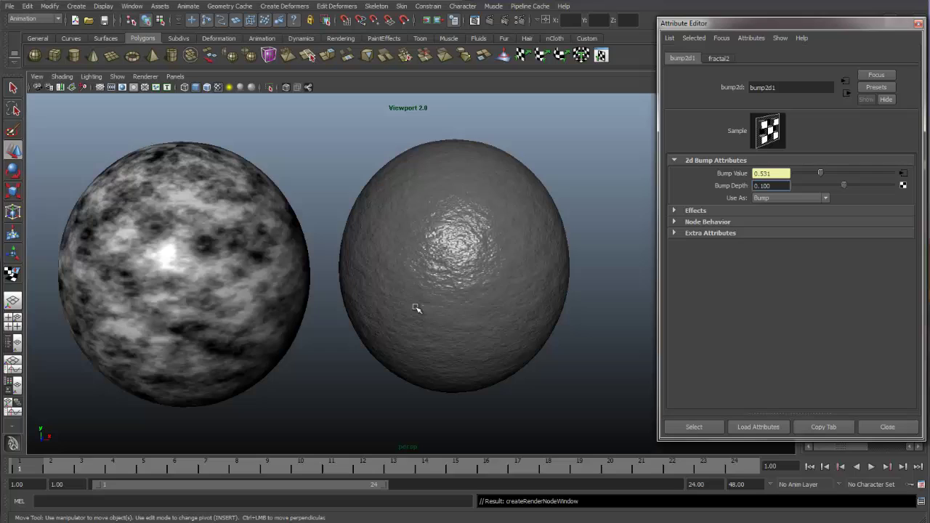
{"action": "left_click_drag", "start_coordinate": [783, 186], "coordinate": [731, 188]}
{"action": "type", "text": "3"}
{"action": "key", "text": "Return"}
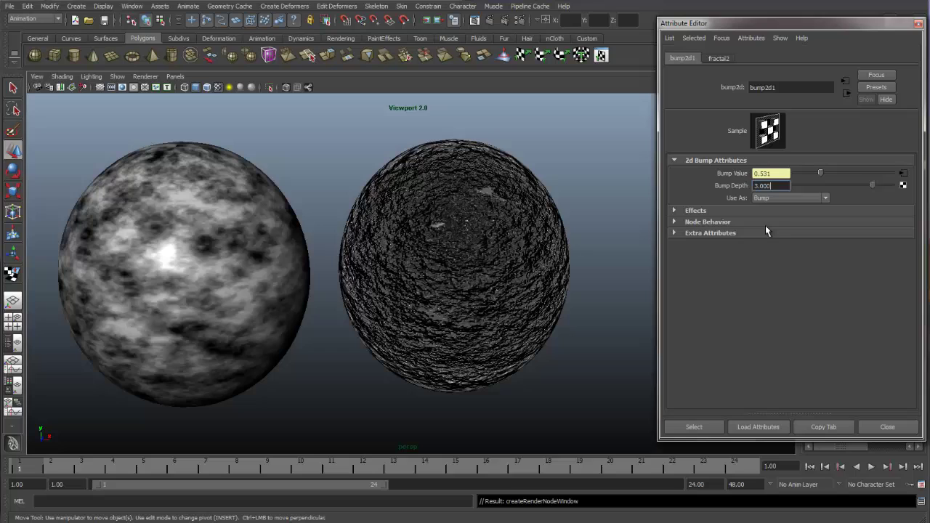
{"action": "double_click", "coordinate": [749, 187]}
{"action": "type", "text": "0.5"}
{"action": "key", "text": "Return"}
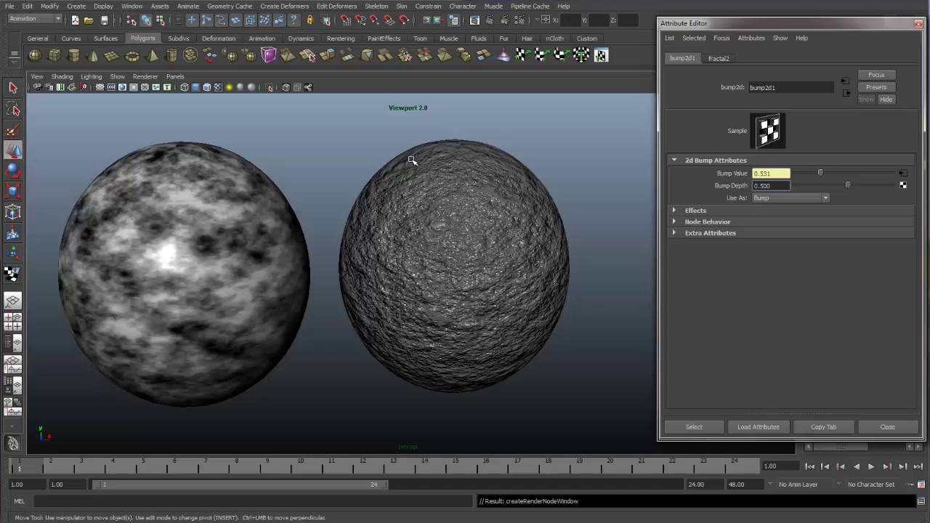
{"action": "left_click", "coordinate": [491, 21]}
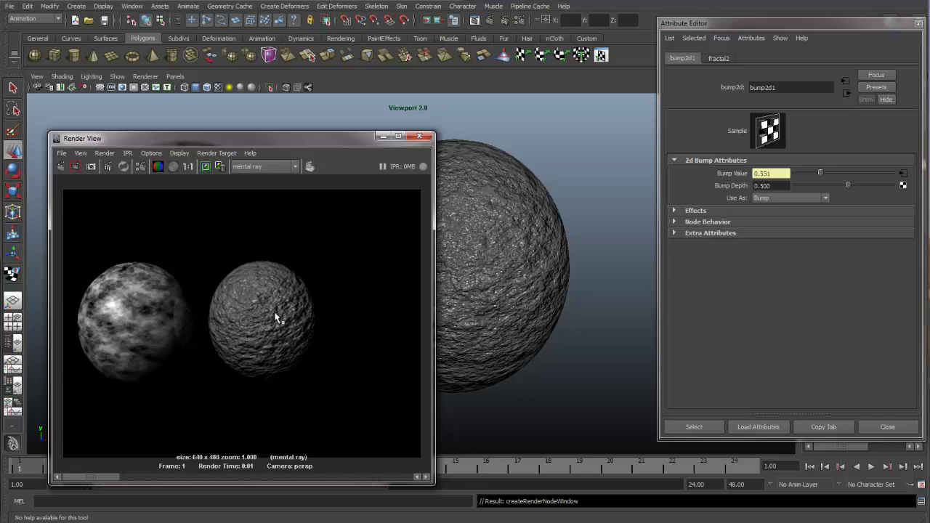
{"action": "left_click", "coordinate": [419, 136]}
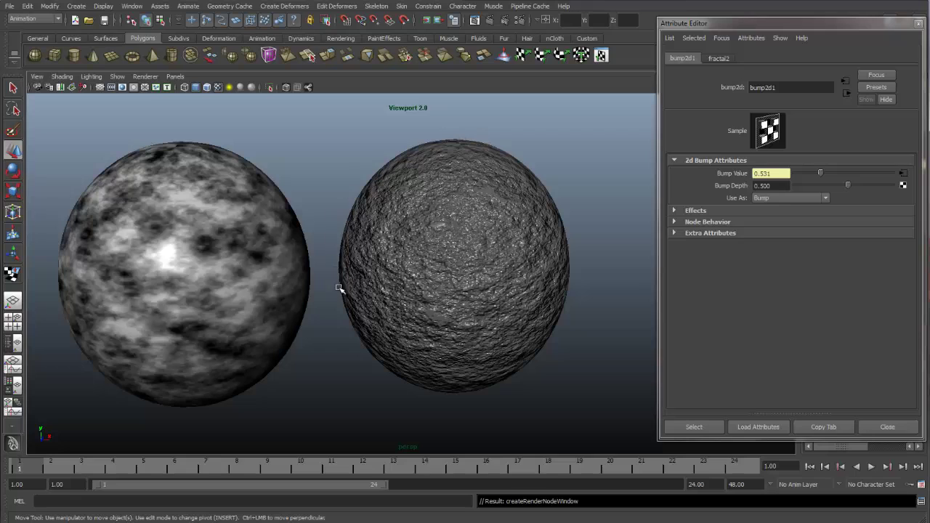
{"action": "left_click", "coordinate": [773, 185]}
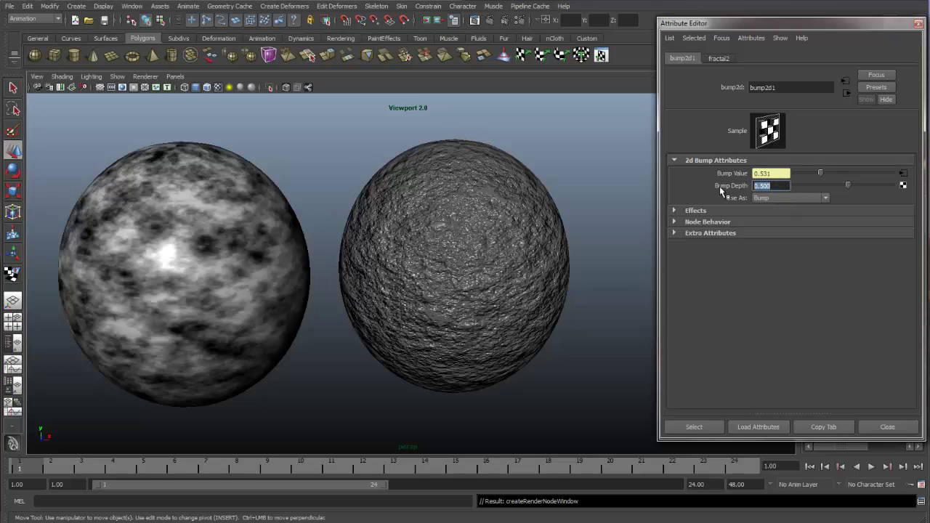
{"action": "type", "text": "5"}
{"action": "key", "text": "Return"}
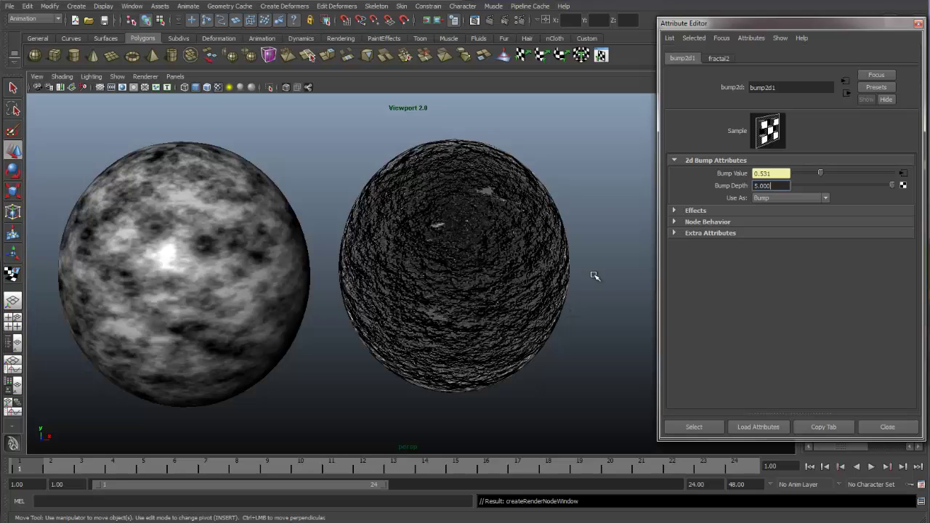
{"action": "key", "text": "ctrl+a"}
{"action": "type", "text": "0.5"}
{"action": "key", "text": "Return"}
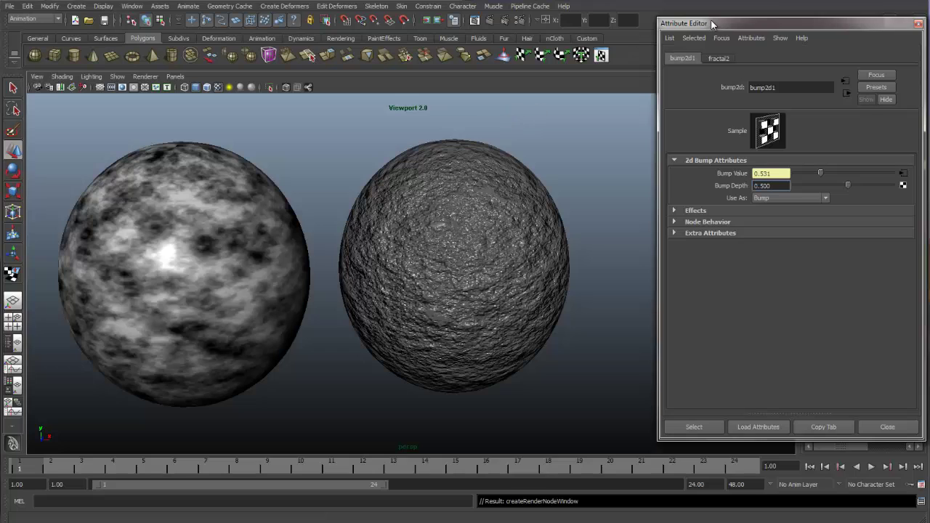
Open the Hypershade and graph phong2's shading network
{"action": "left_click_drag", "start_coordinate": [716, 25], "coordinate": [706, 24]}
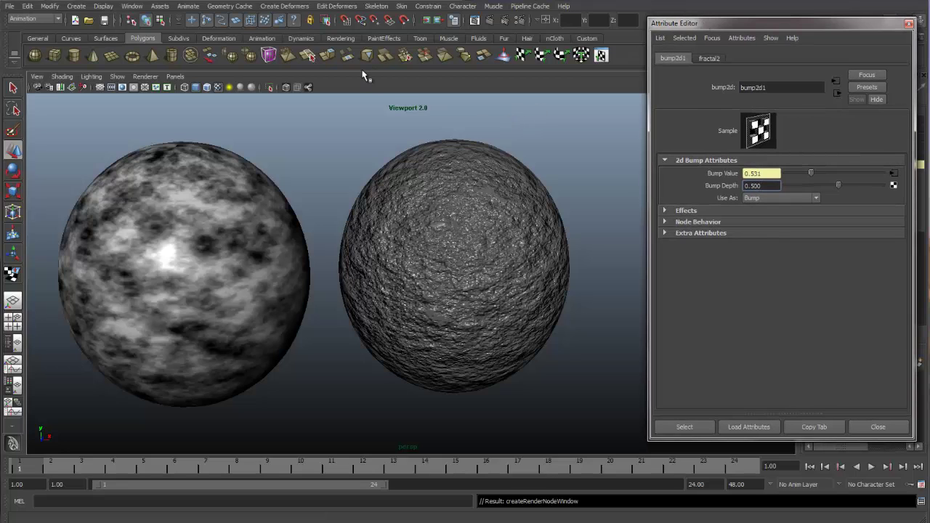
{"action": "left_click", "coordinate": [134, 8]}
{"action": "mouse_move", "coordinate": [156, 36]}
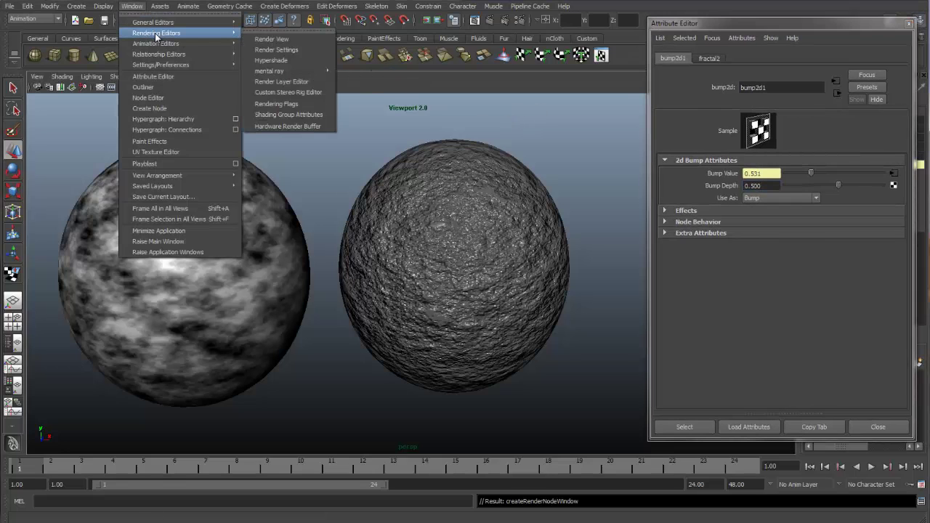
{"action": "left_click", "coordinate": [270, 59]}
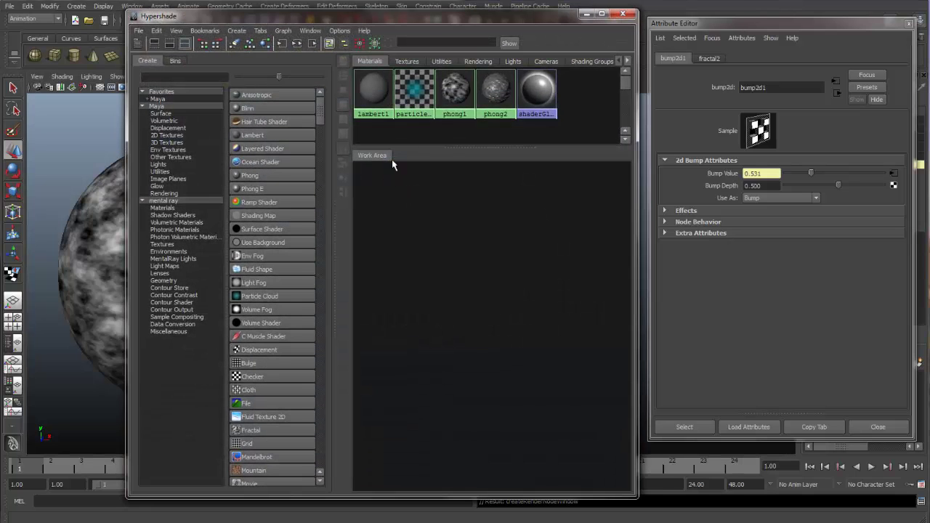
{"action": "right_click", "coordinate": [488, 88]}
{"action": "right_click_drag", "start_coordinate": [488, 88], "coordinate": [489, 116]}
Widen the Hypershade and line up place2dTexture2, fractal2, bump2d1 and phong2 in a row
{"action": "middle_click_drag", "start_coordinate": [513, 284], "coordinate": [516, 345], "text": "alt"}
{"action": "left_click_drag", "start_coordinate": [637, 255], "coordinate": [747, 254]}
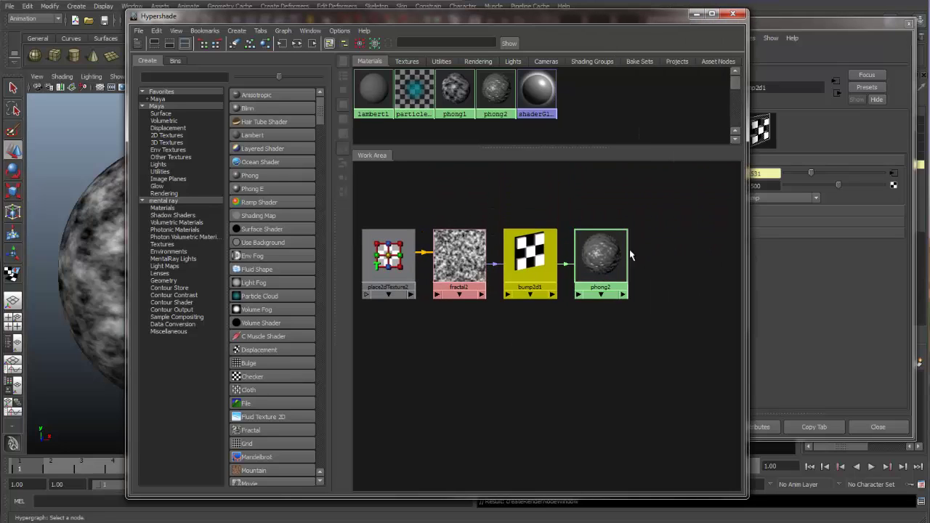
{"action": "middle_click_drag", "start_coordinate": [605, 252], "coordinate": [667, 272], "text": "alt"}
{"action": "mouse_move", "coordinate": [667, 272]}
{"action": "left_mouse_down"}
{"action": "mouse_move", "coordinate": [684, 241]}
{"action": "mouse_move", "coordinate": [675, 264]}
{"action": "left_mouse_up"}
{"action": "left_click", "coordinate": [601, 276]}
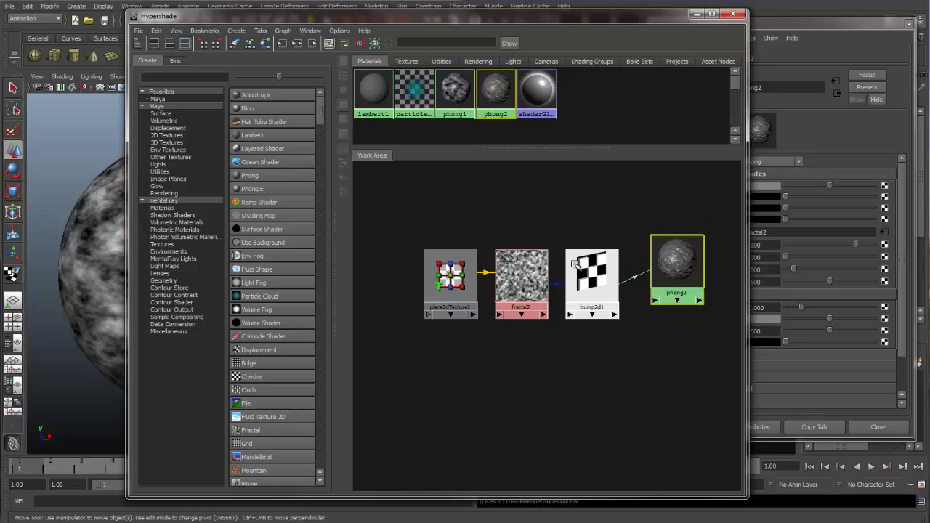
{"action": "mouse_move", "coordinate": [593, 272]}
{"action": "left_mouse_down"}
{"action": "mouse_move", "coordinate": [597, 231]}
{"action": "mouse_move", "coordinate": [603, 266]}
{"action": "left_mouse_up"}
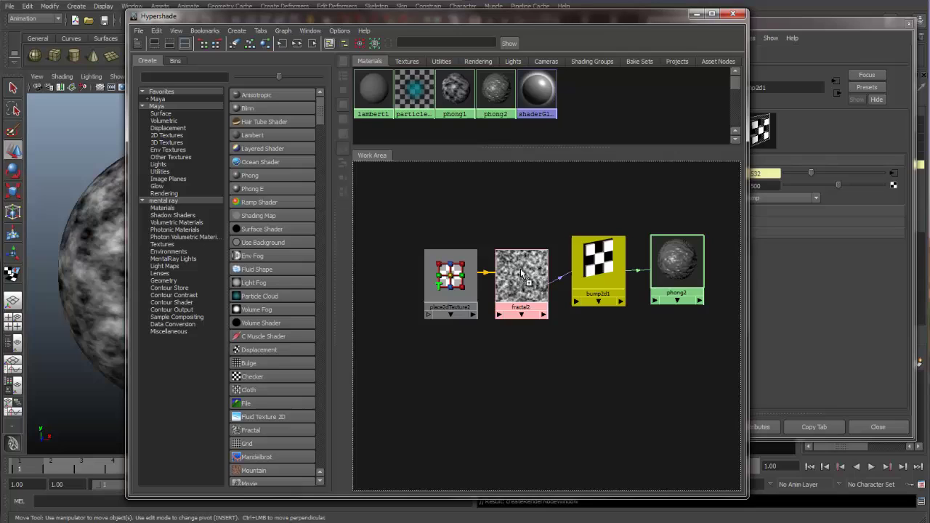
{"action": "middle_click_drag", "start_coordinate": [520, 268], "coordinate": [523, 255]}
{"action": "left_click", "coordinate": [523, 255]}
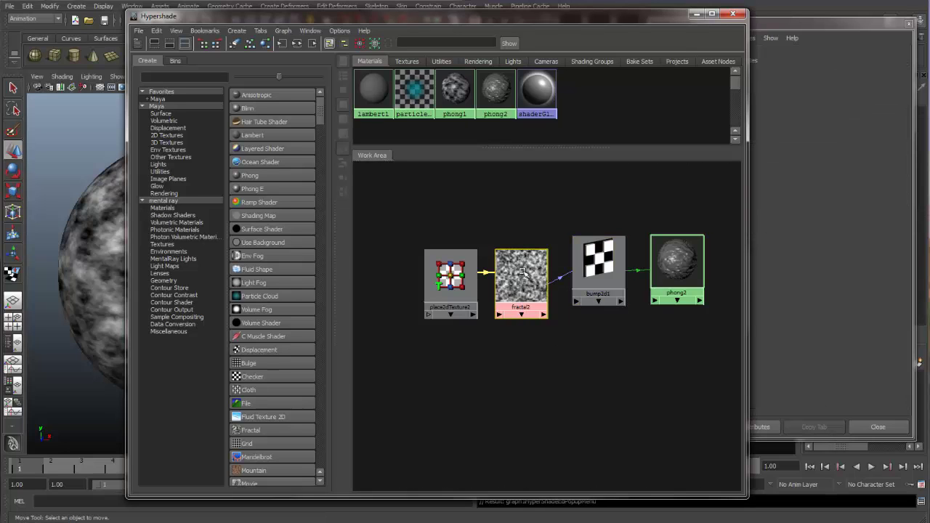
{"action": "mouse_move", "coordinate": [523, 255]}
{"action": "left_mouse_down"}
{"action": "mouse_move", "coordinate": [525, 247]}
{"action": "mouse_move", "coordinate": [528, 259]}
{"action": "left_mouse_up"}
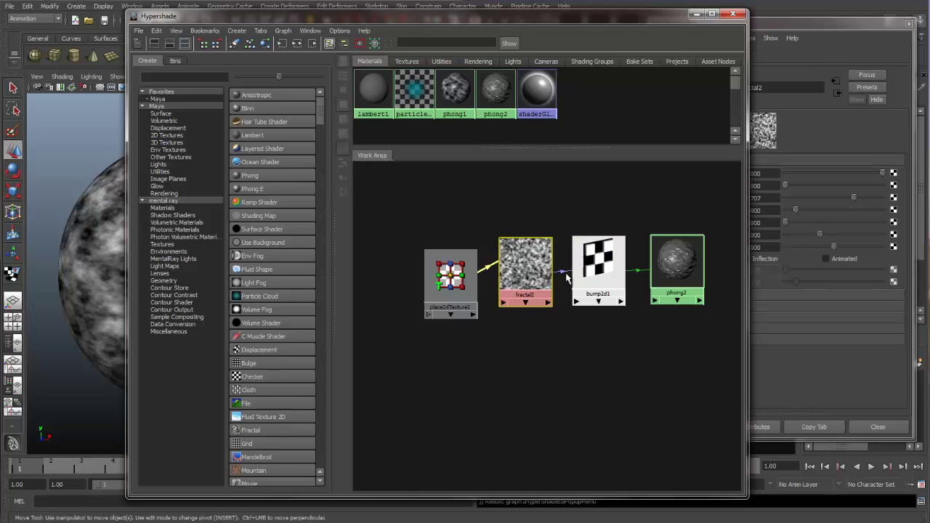
{"action": "left_click", "coordinate": [462, 282]}
{"action": "mouse_move", "coordinate": [462, 282]}
{"action": "left_mouse_down"}
{"action": "mouse_move", "coordinate": [467, 261]}
{"action": "mouse_move", "coordinate": [454, 261]}
{"action": "mouse_move", "coordinate": [449, 275]}
{"action": "left_mouse_up"}
{"action": "left_click_drag", "start_coordinate": [531, 260], "coordinate": [528, 260]}
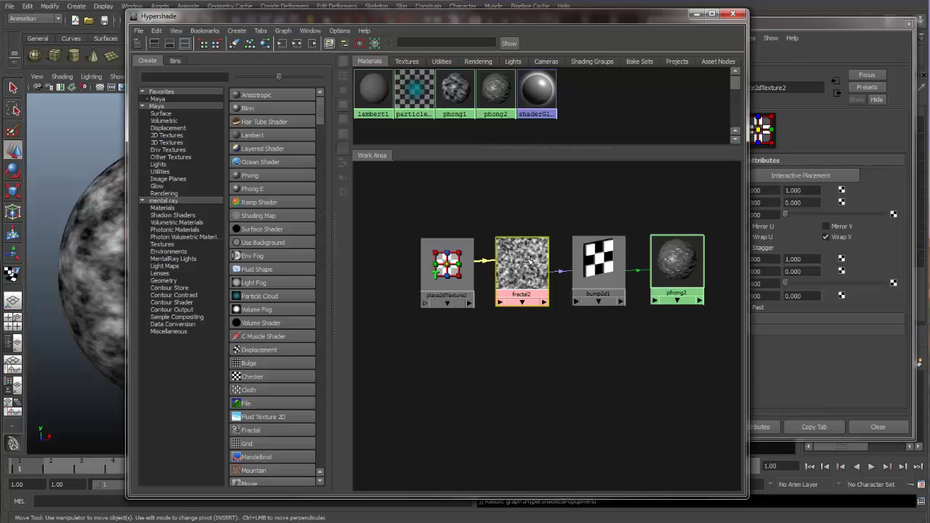